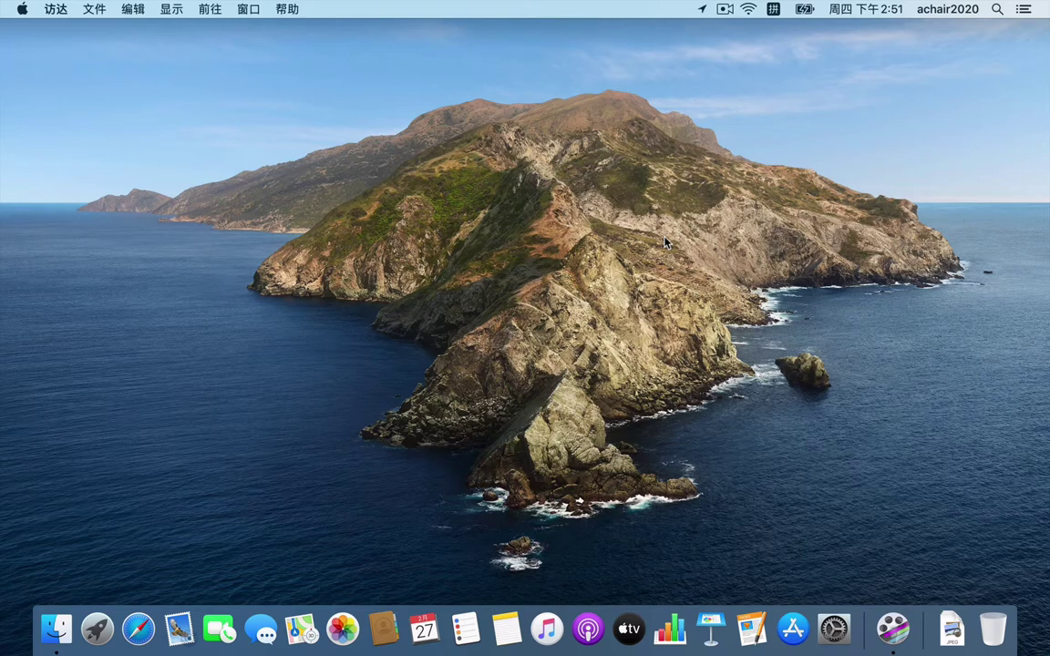
Bring up the desktop's context menu at several empty spots and dismiss it each time
right_click(457, 367)
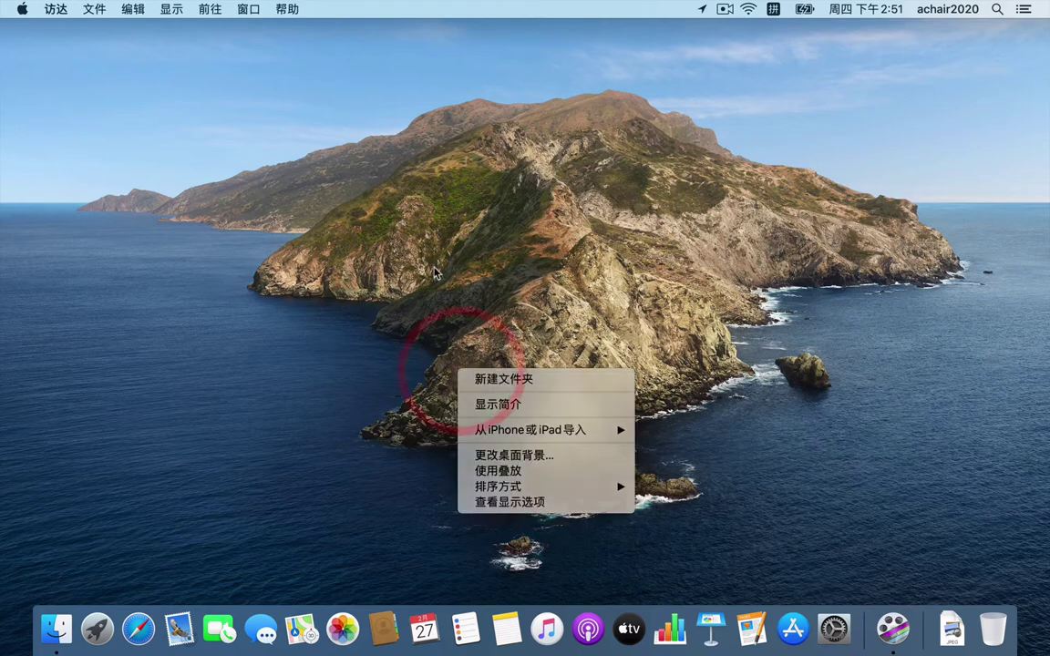
right_click(502, 221)
click(502, 221)
right_click(486, 211)
click(428, 205)
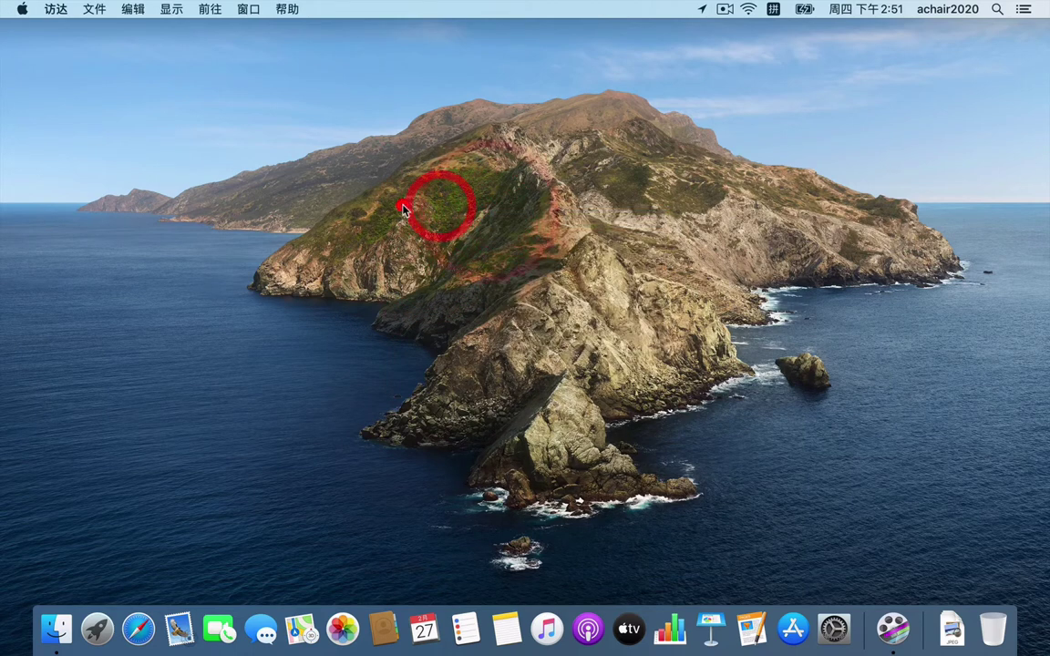
right_click(560, 272)
right_click(470, 205)
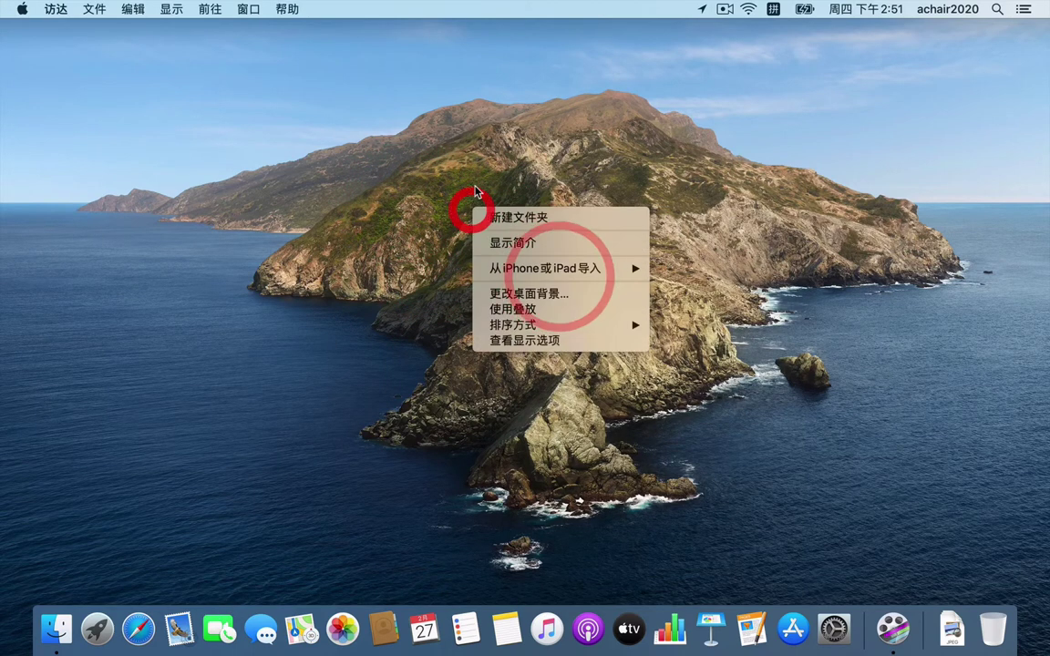
click(436, 126)
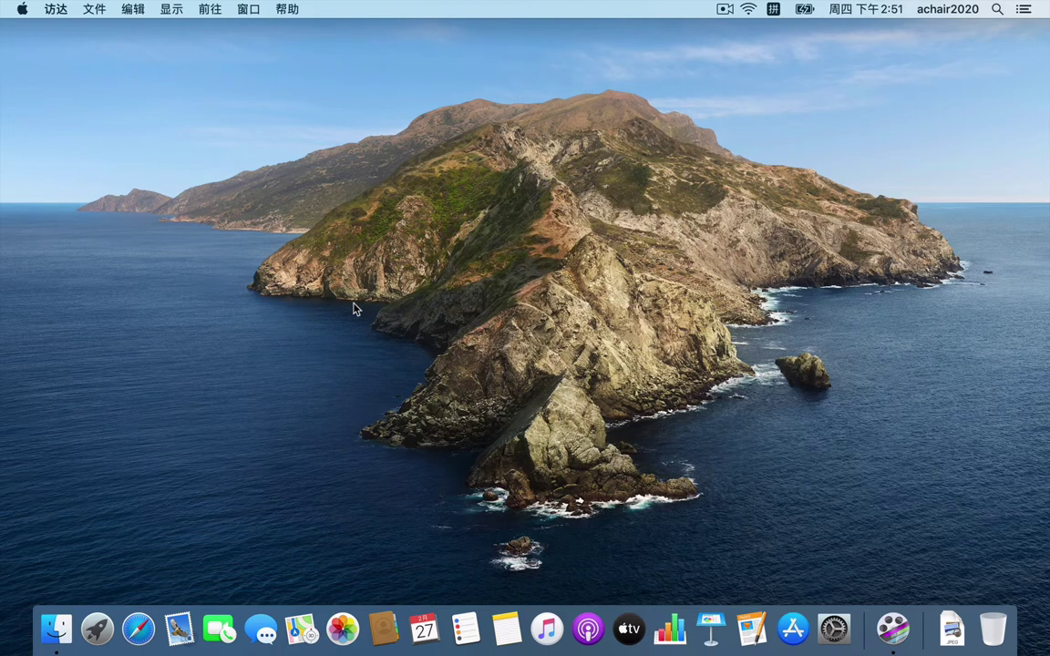
click(354, 305)
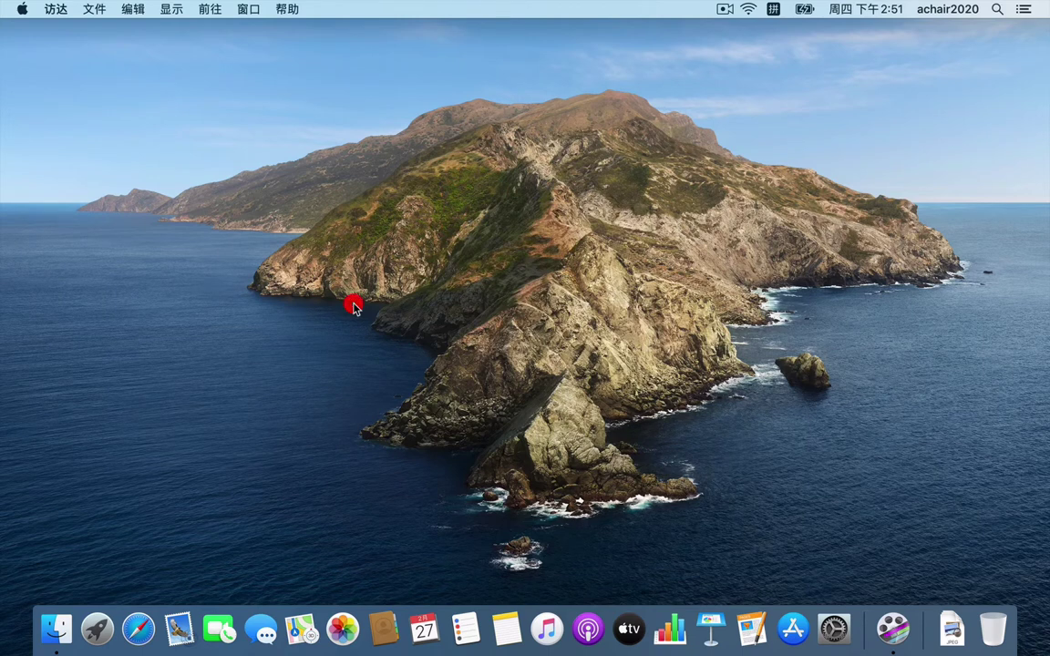
right_click(429, 330)
click(290, 284)
click(284, 228)
click(283, 229)
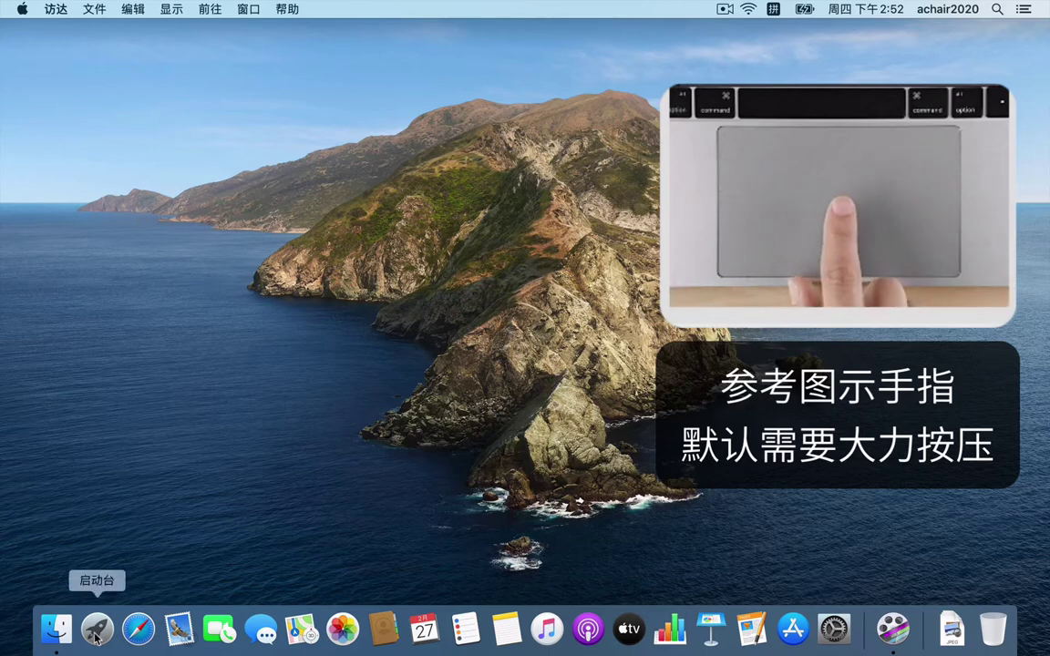
Open a Finder window and close it again
click(57, 631)
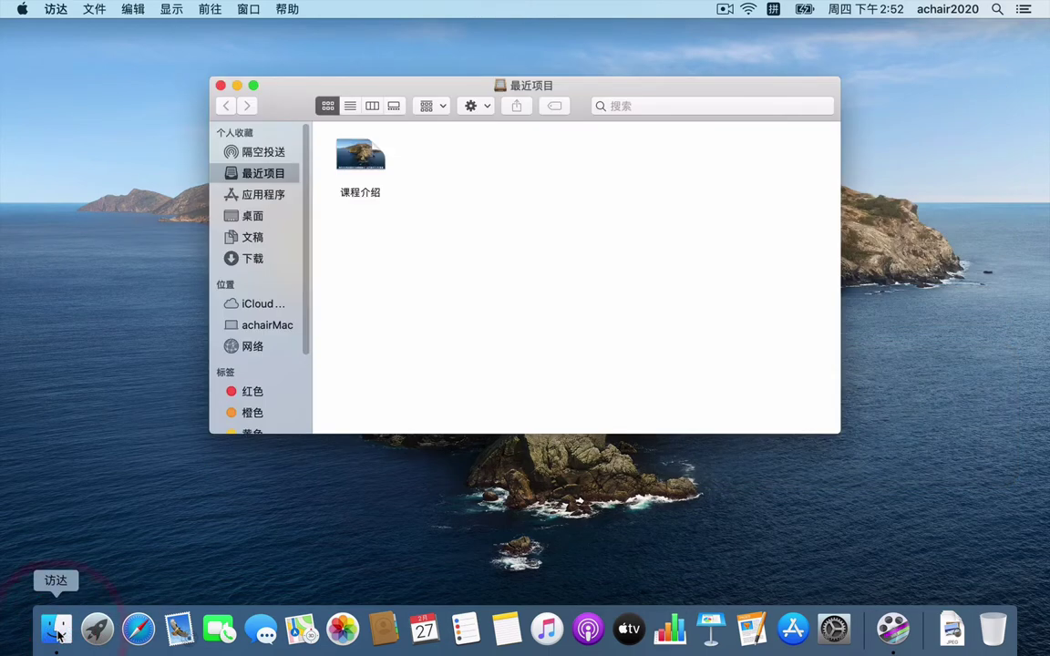
click(221, 86)
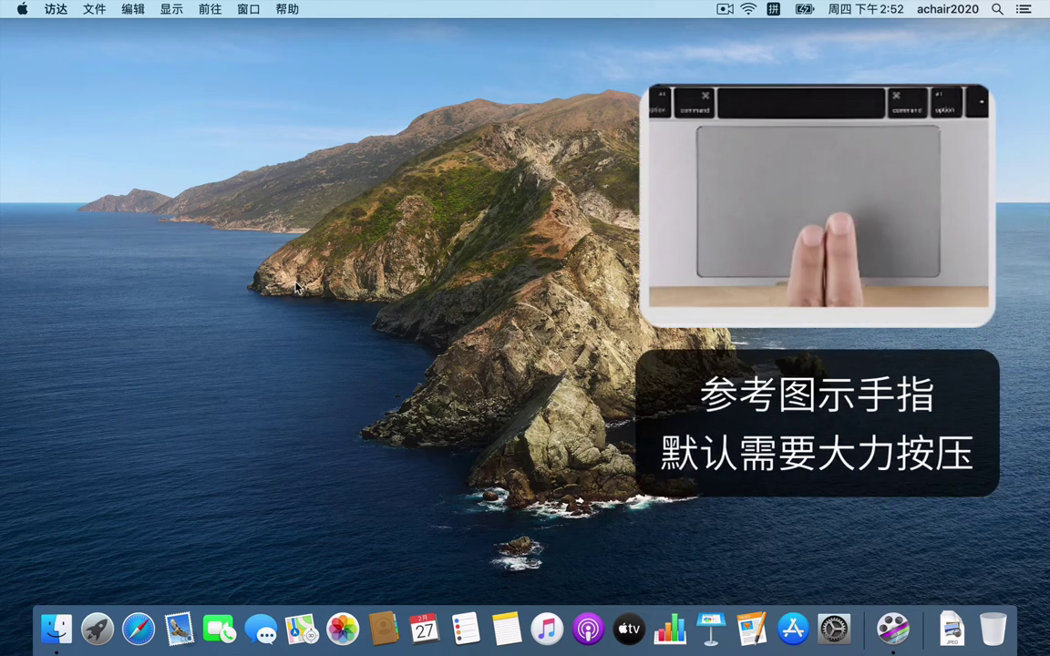
Display the desktop's context menu at different empty places and dismiss it
right_click(308, 321)
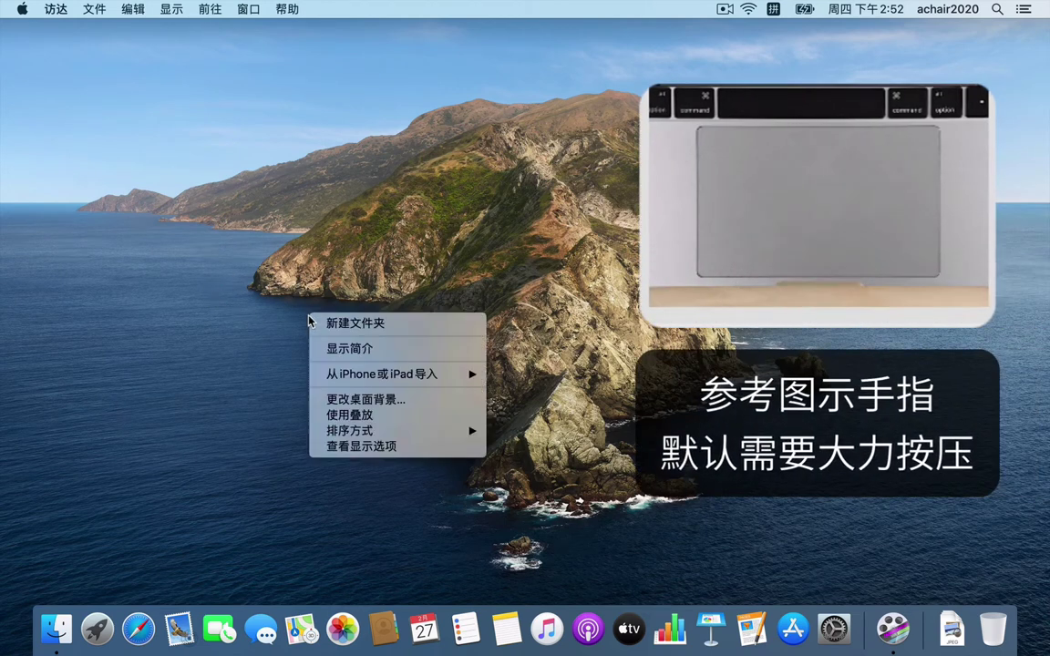
right_click(263, 238)
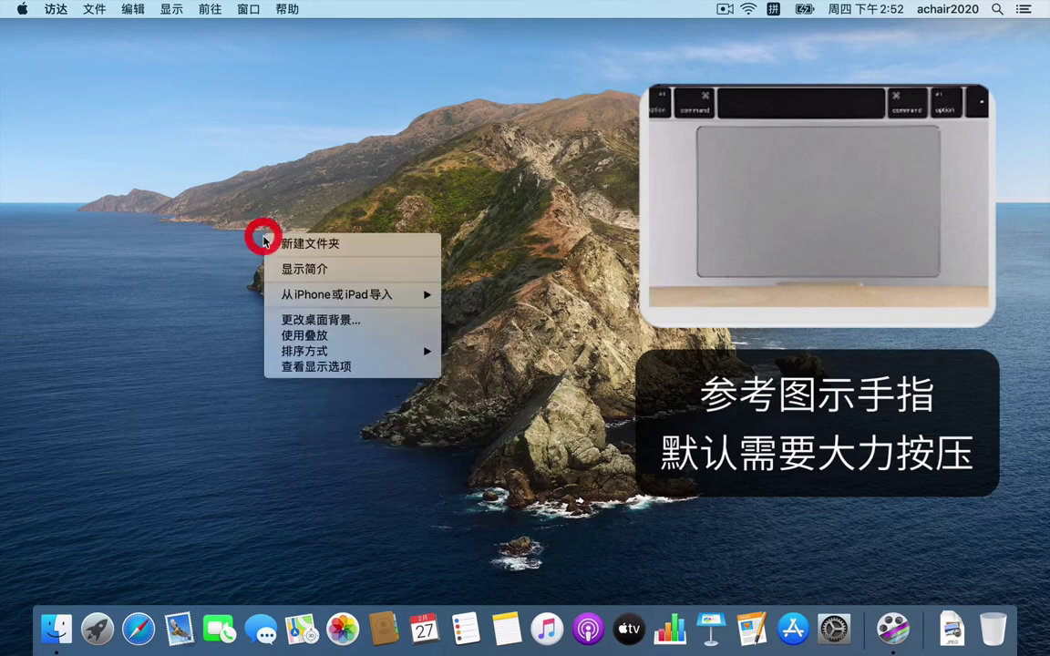
right_click(287, 202)
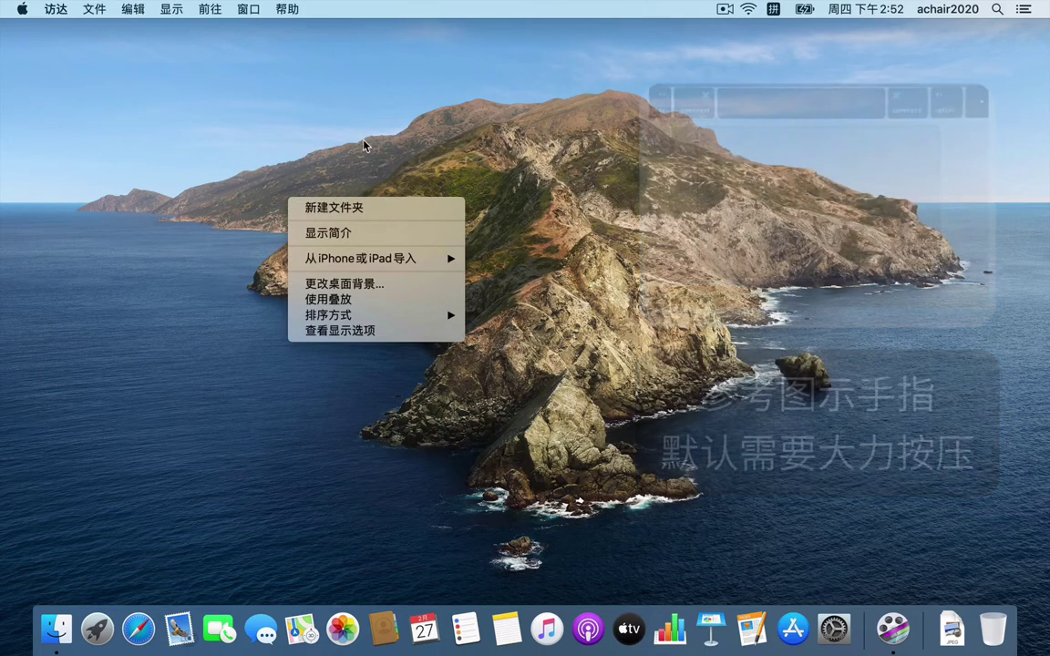
click(362, 143)
right_click(362, 143)
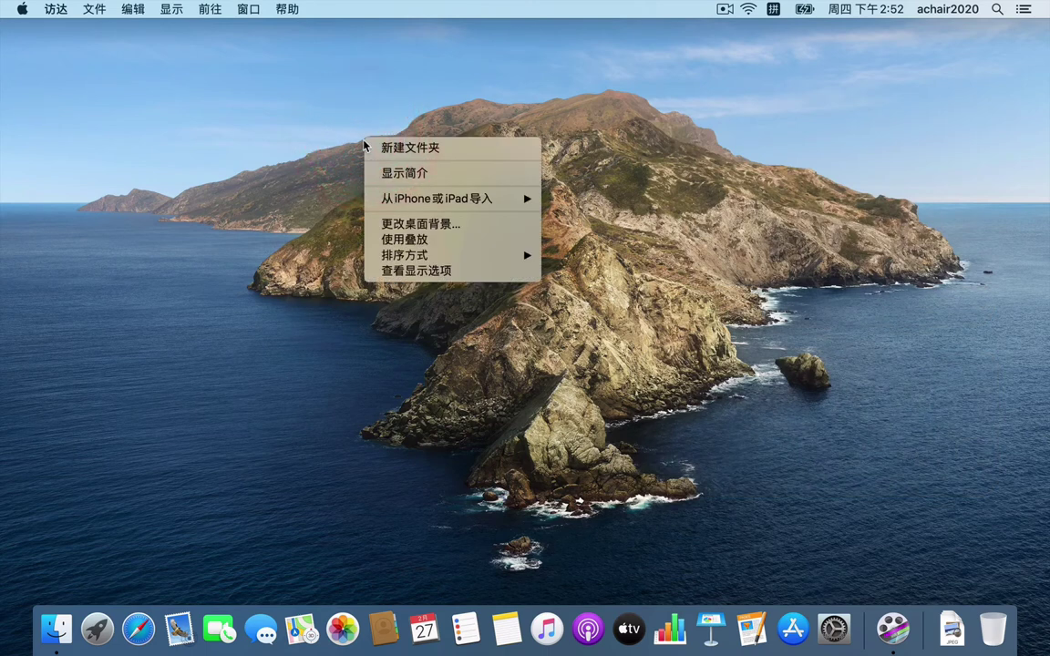
click(300, 193)
right_click(300, 193)
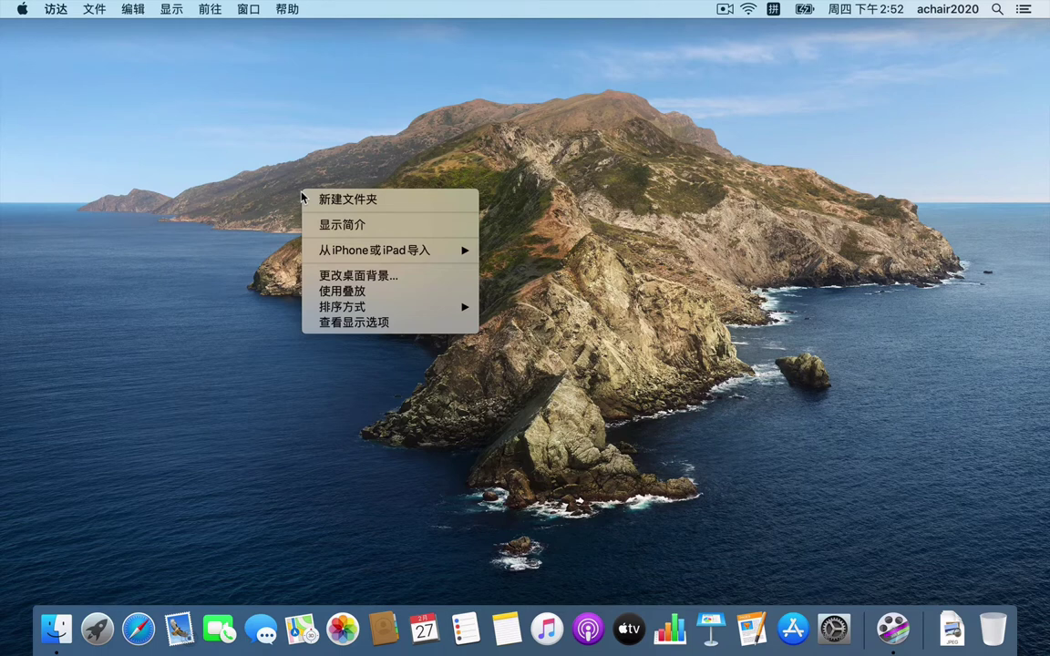
click(206, 243)
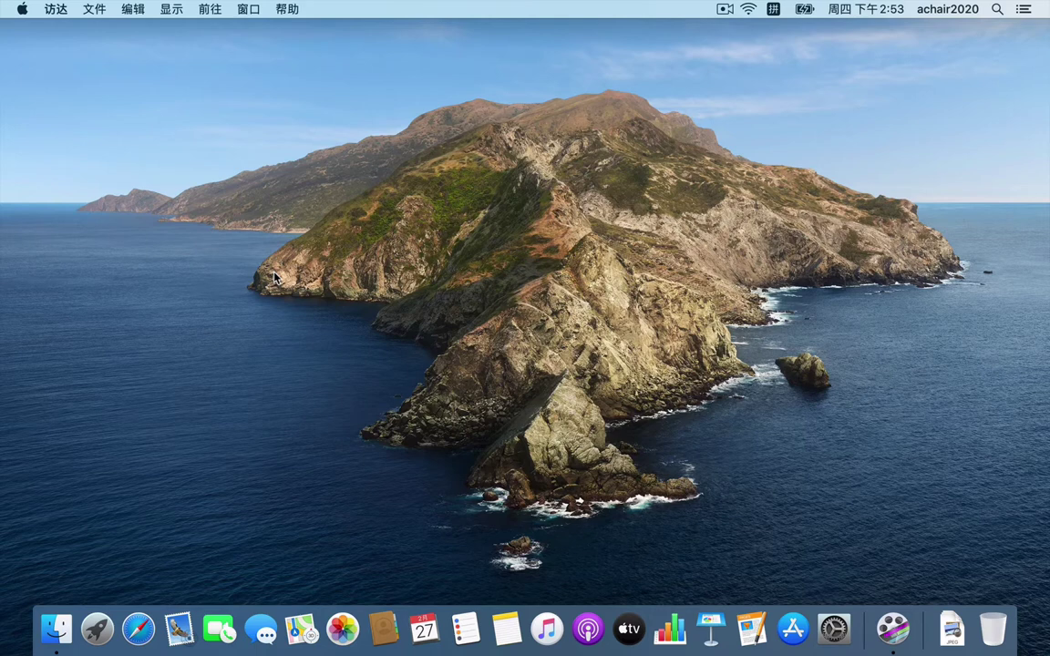
Open the Trackpad (触控板) settings in System Preferences and enable 轻点来点按 (tap to click)
click(23, 9)
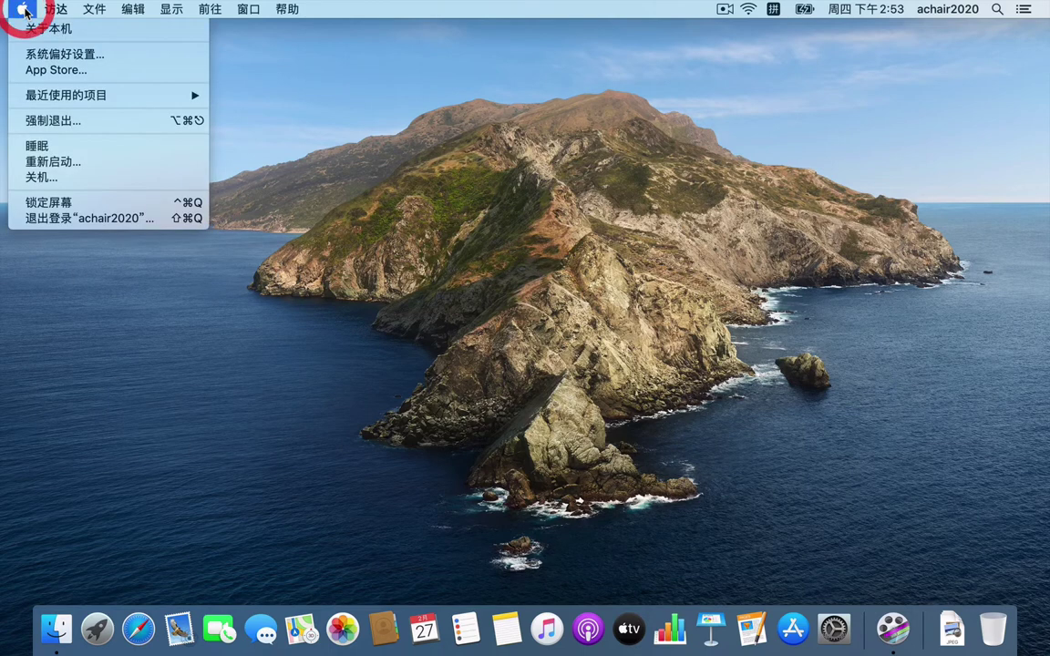
click(75, 60)
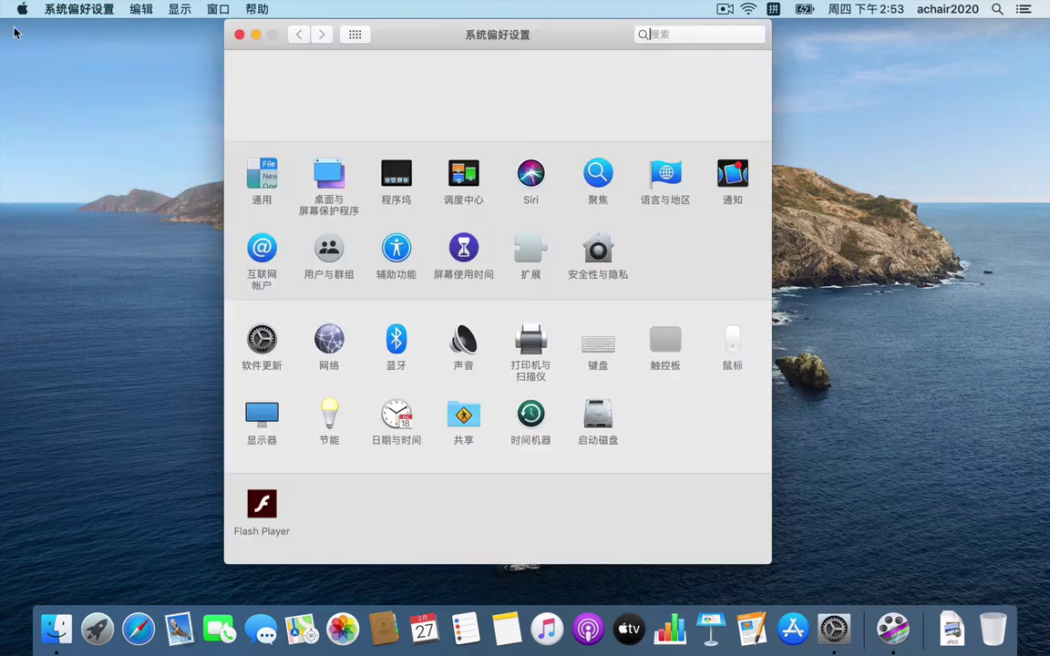
click(428, 36)
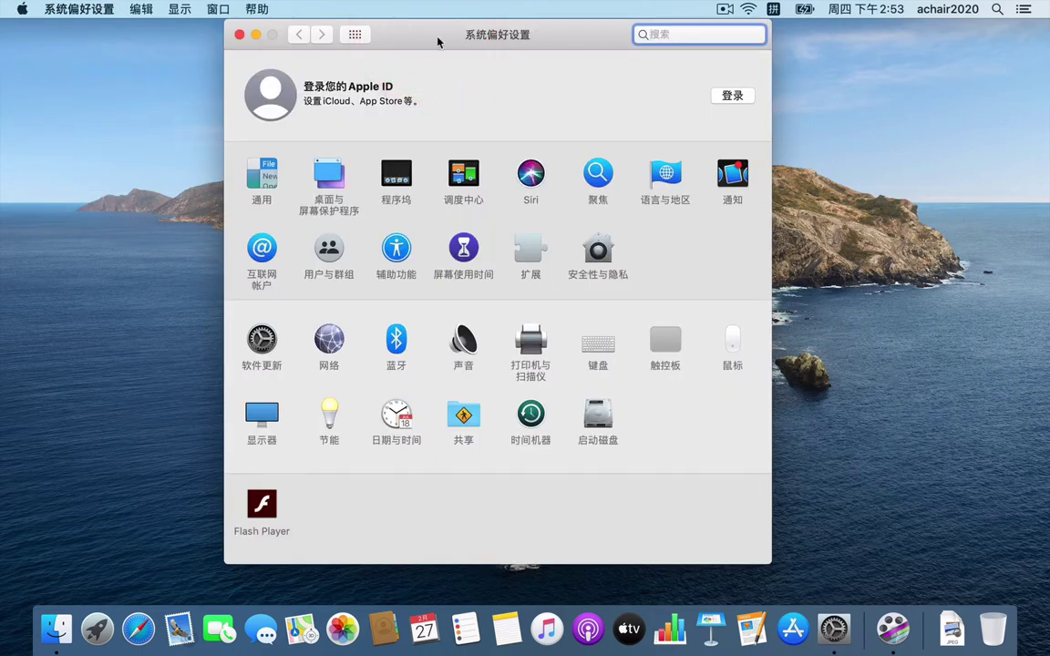
drag(434, 42, 444, 52)
click(441, 48)
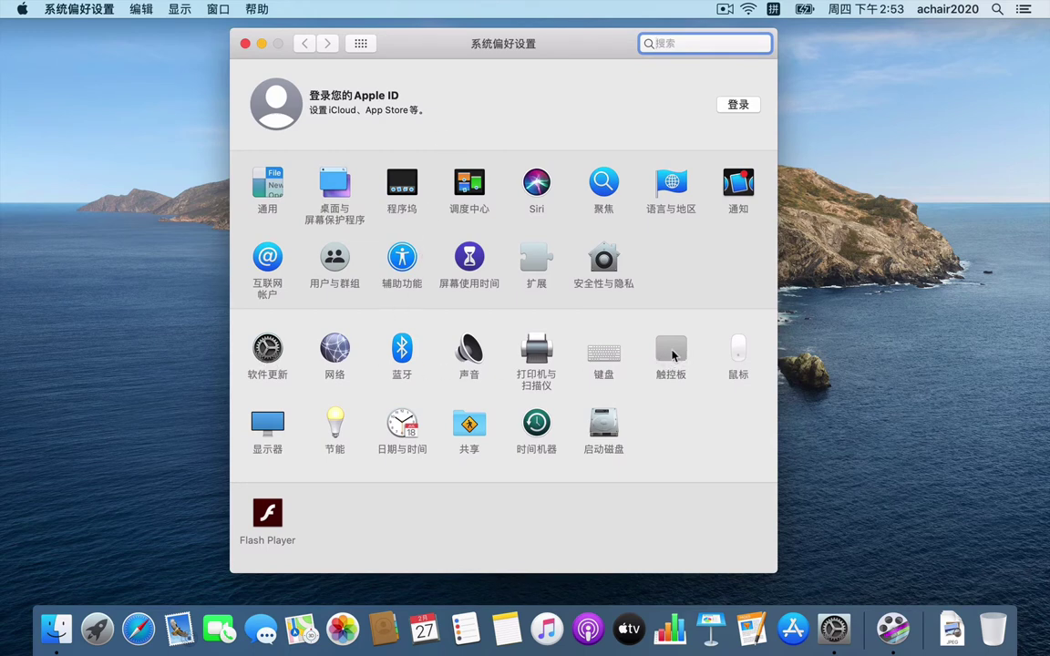
click(672, 351)
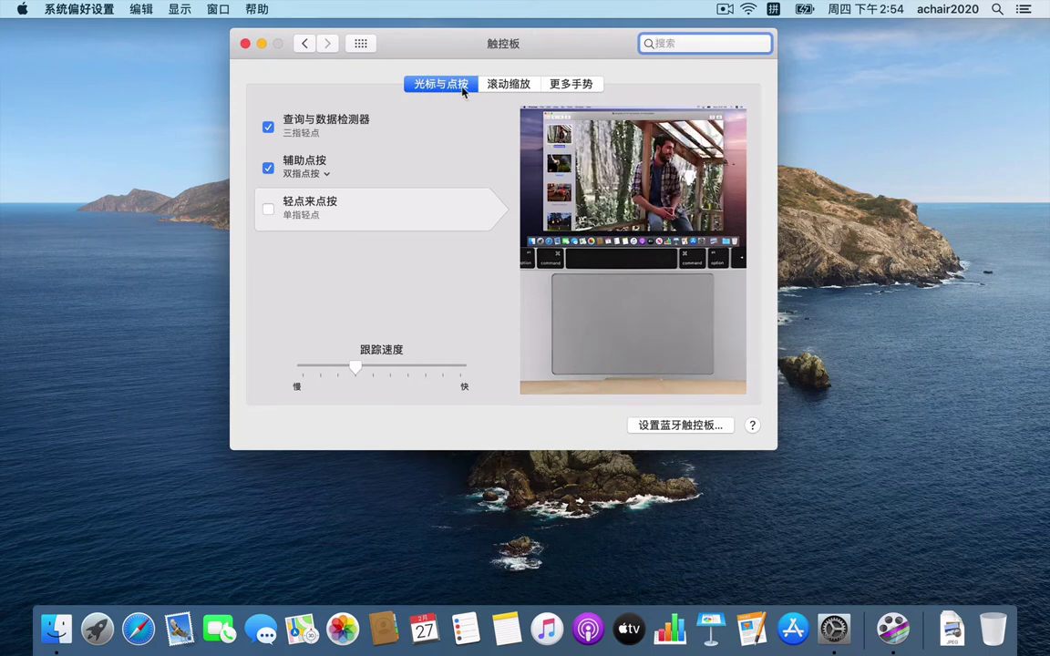
click(268, 211)
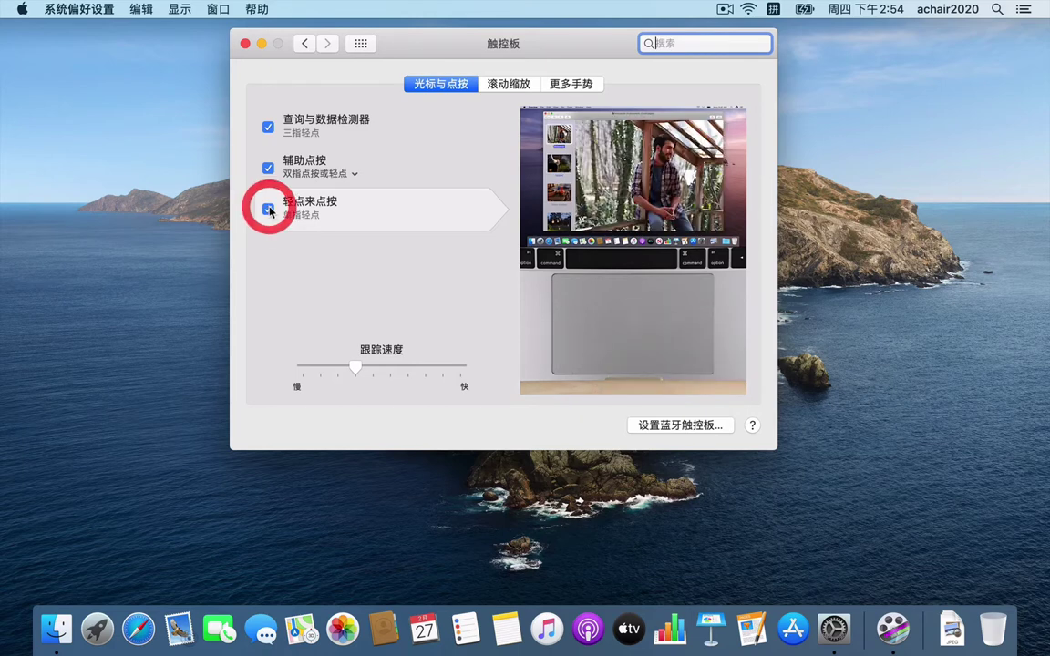
Minimize the Trackpad preferences window to the Dock and restore it
click(630, 46)
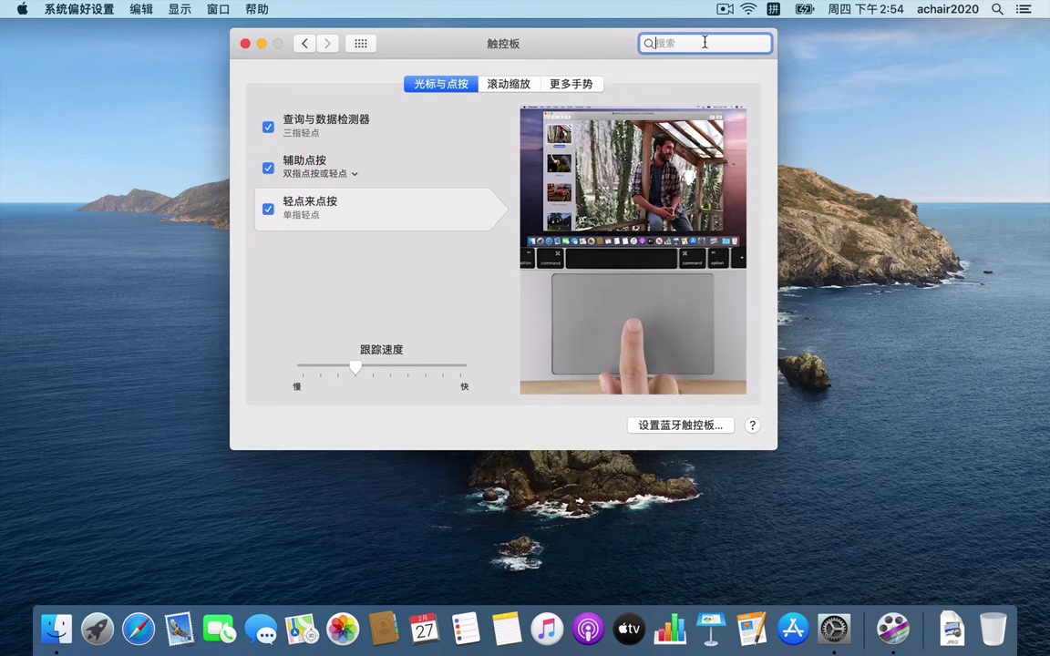
click(262, 43)
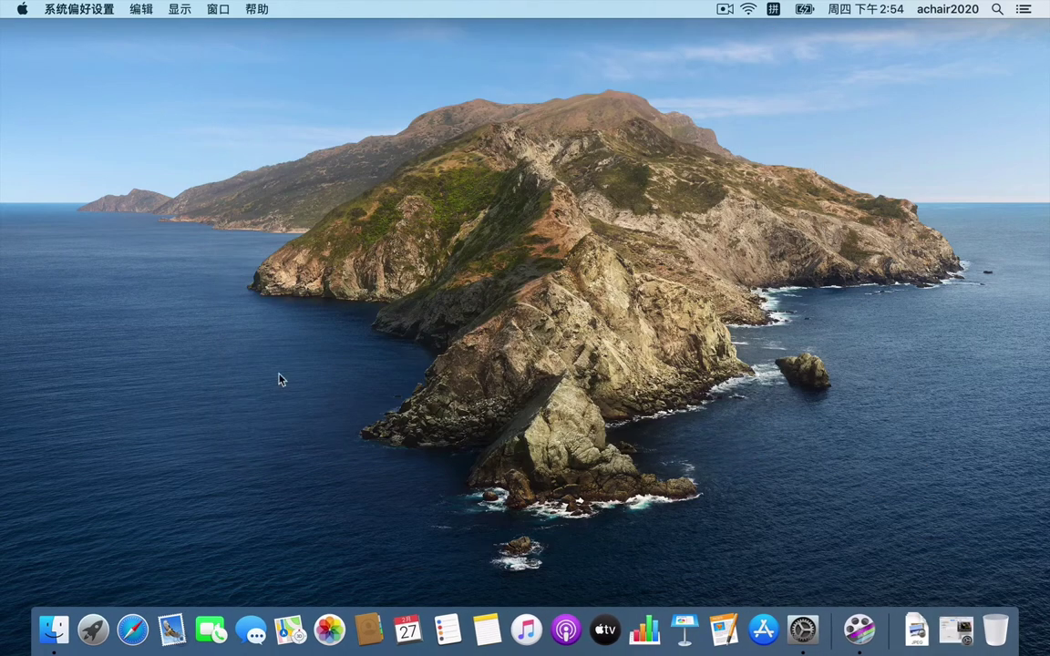
click(956, 629)
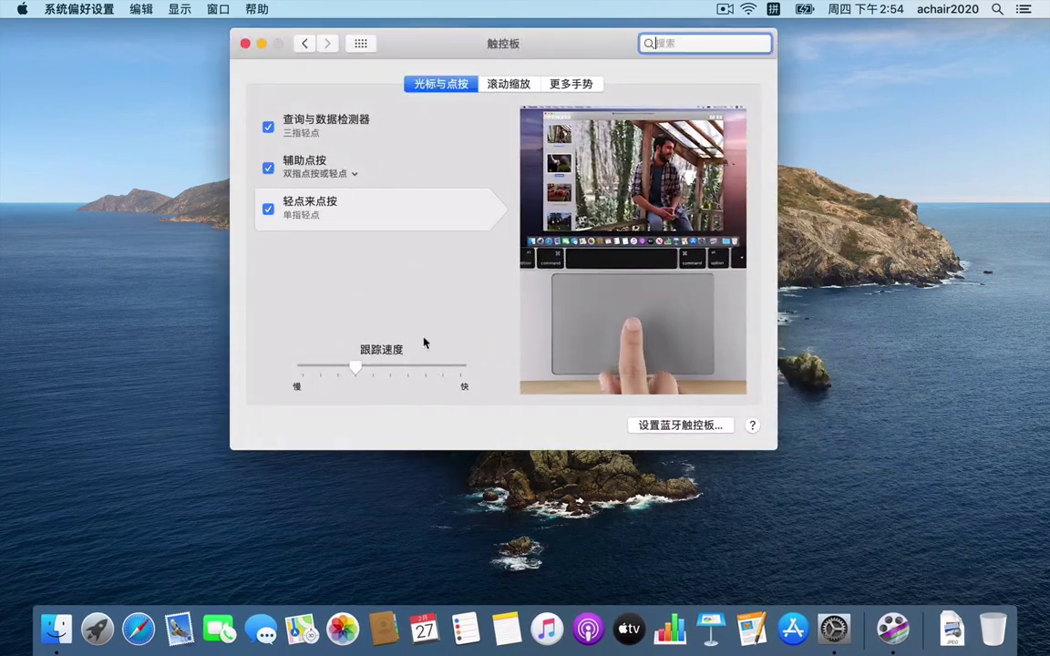
Open a Finder window, minimize it to the Dock and return to the Trackpad preferences window
click(56, 628)
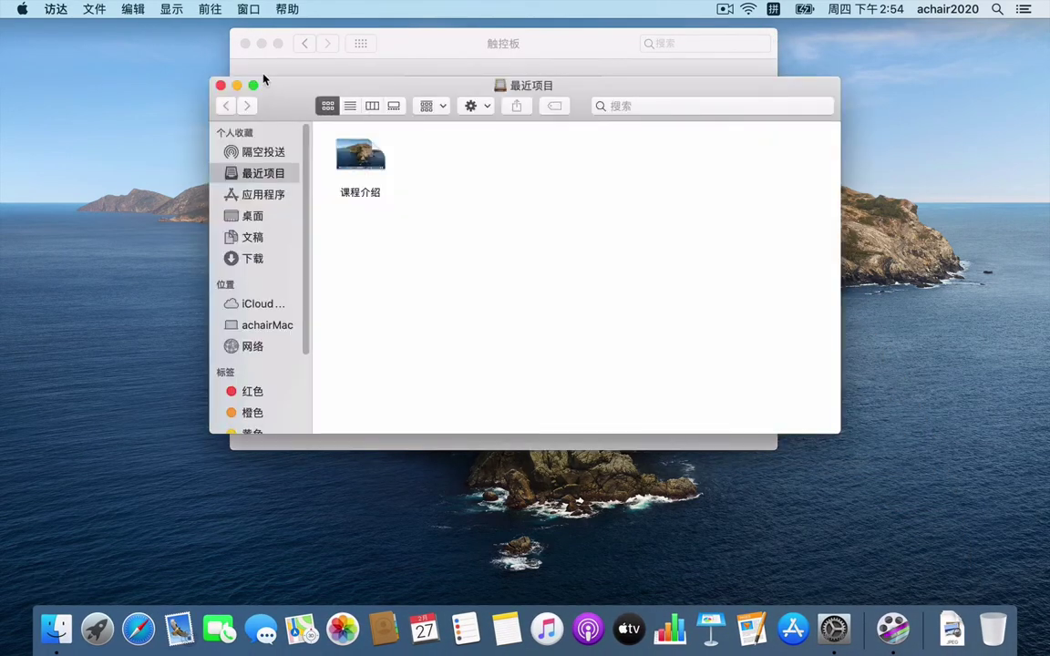
click(236, 86)
click(409, 47)
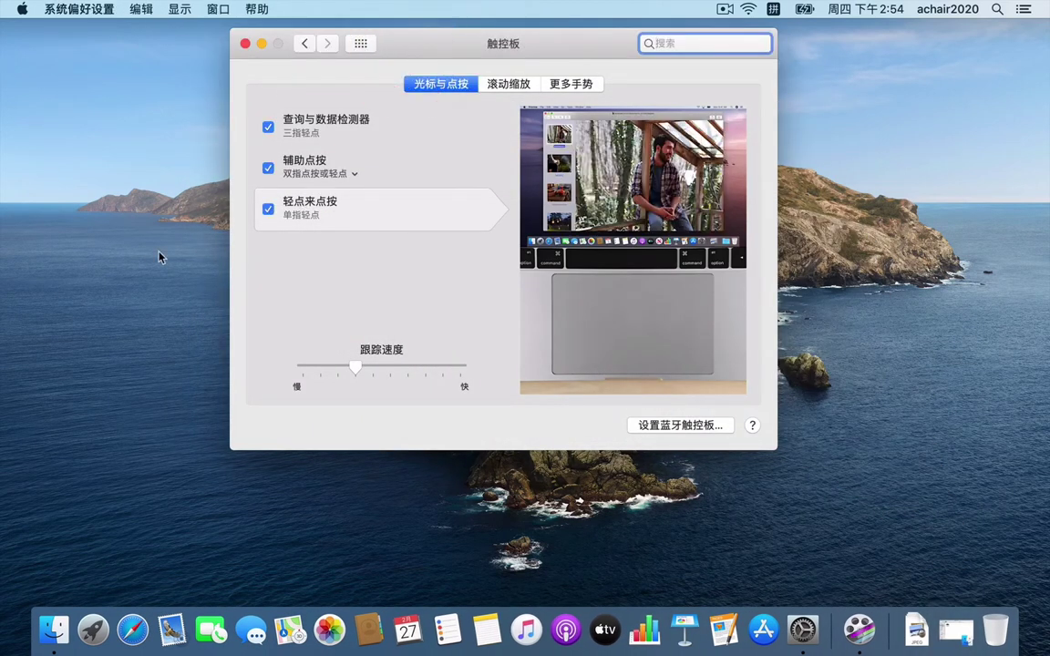
Try out the trackpad taps on the empty desktop, showing its context menu and dismissing it
click(59, 228)
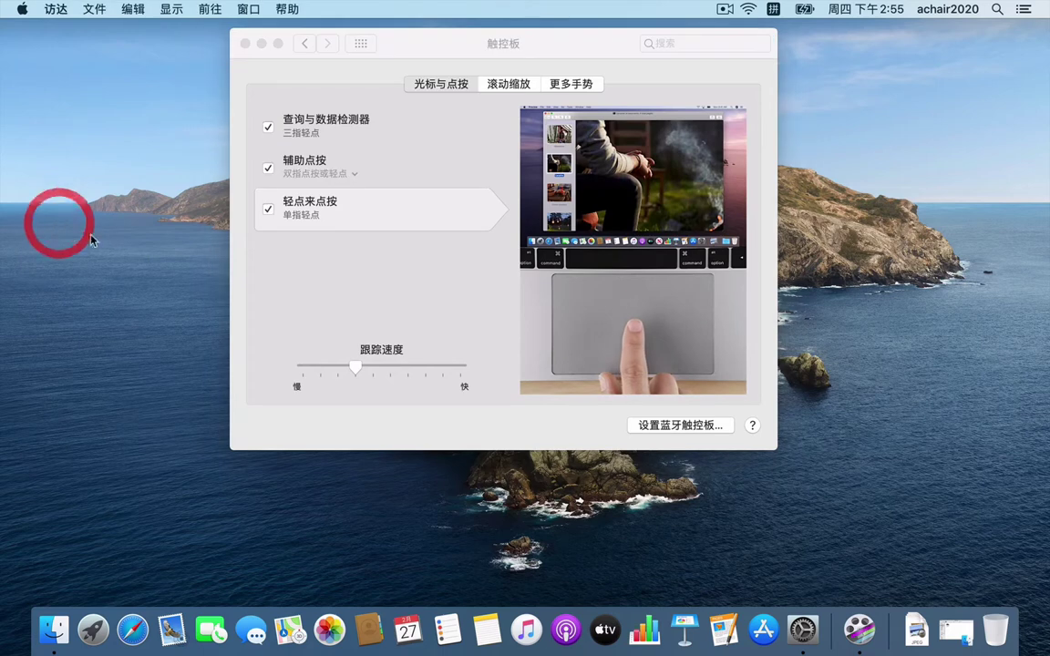
right_click(126, 252)
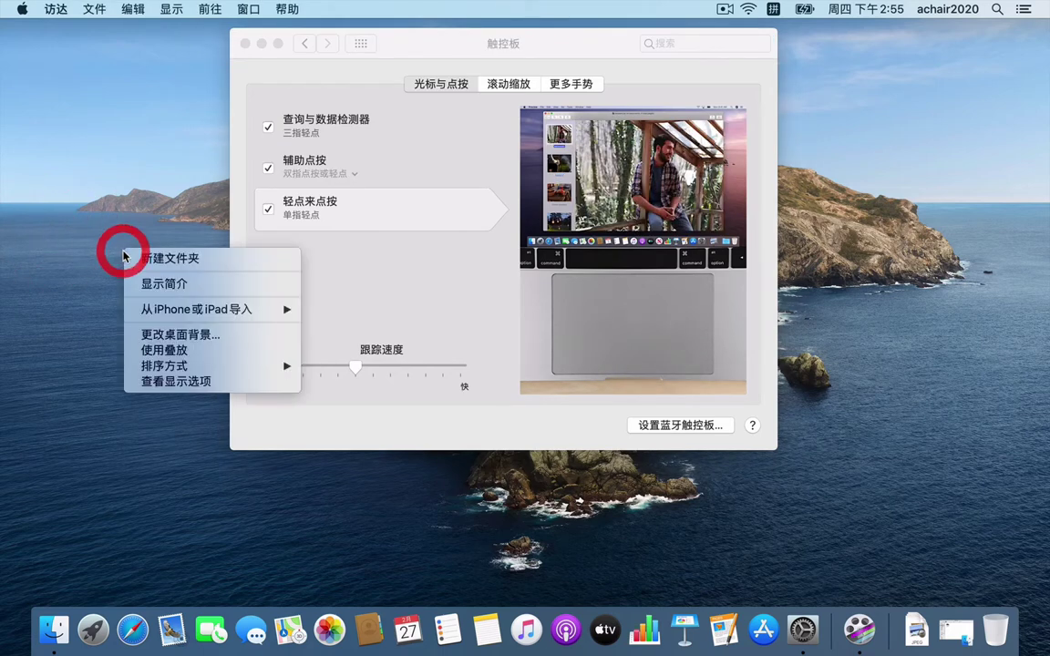
click(88, 214)
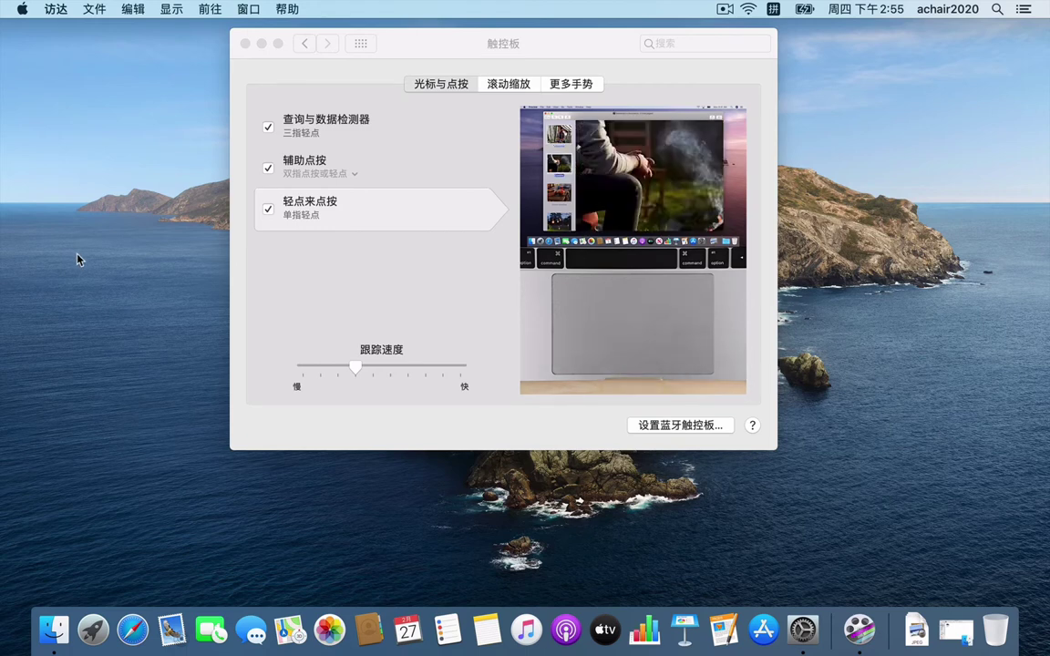
click(79, 229)
click(81, 224)
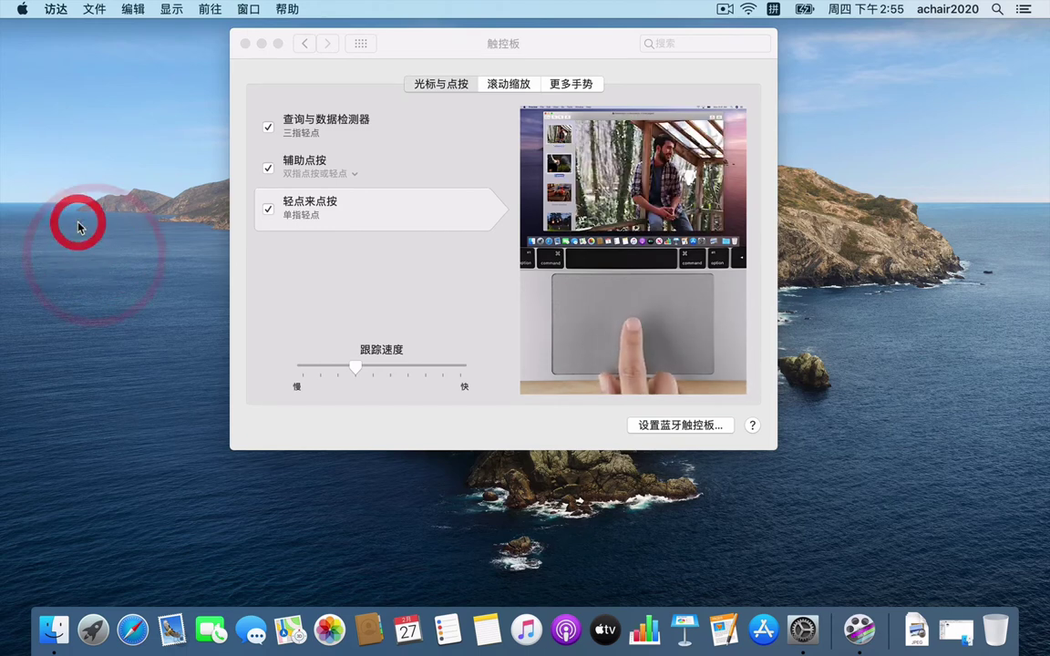
click(91, 255)
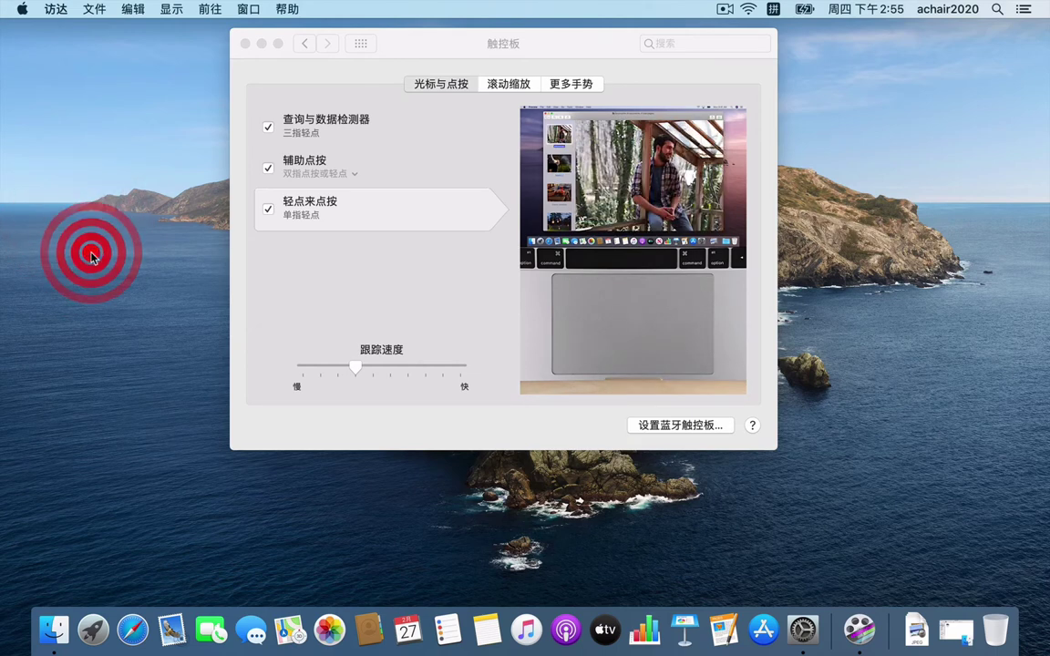
right_click(88, 247)
right_click(84, 186)
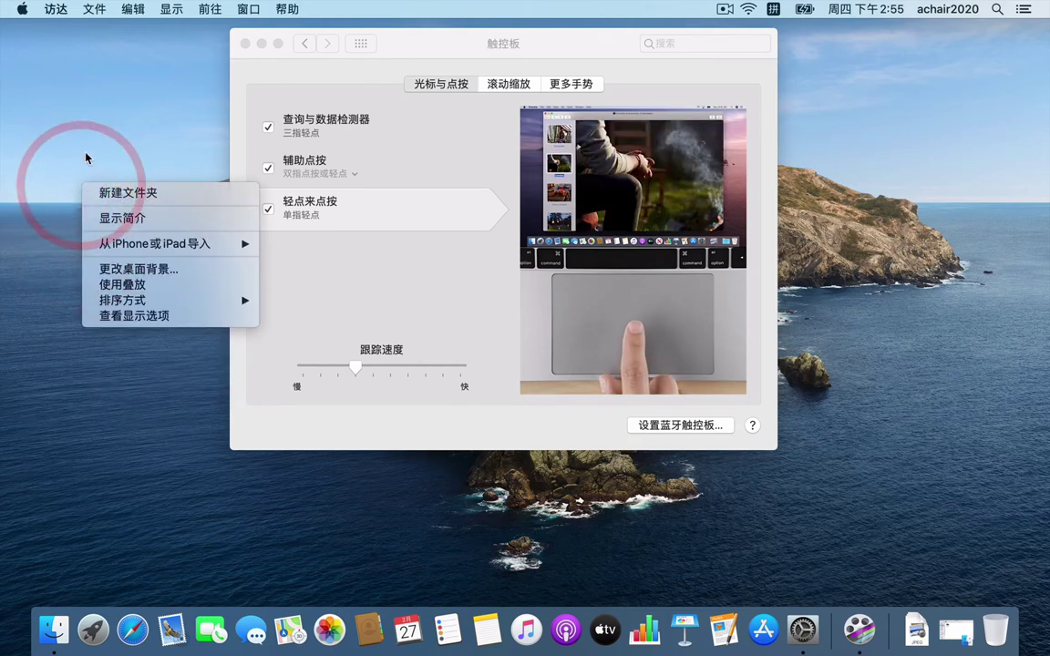
click(81, 151)
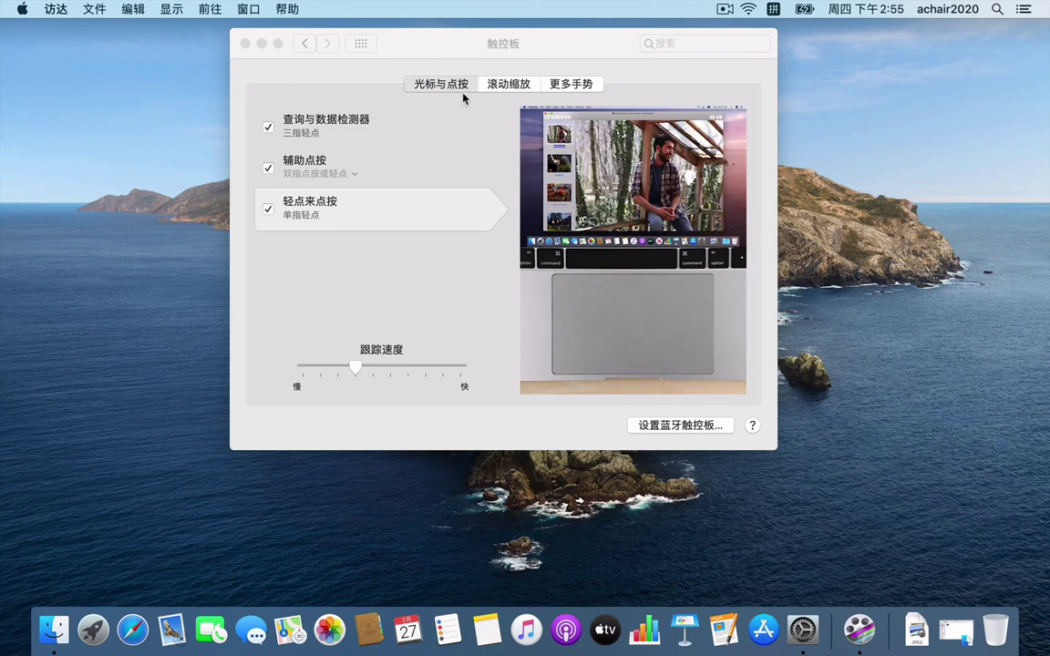
Move the Trackpad preferences window slightly lower on the desktop
drag(452, 37, 453, 71)
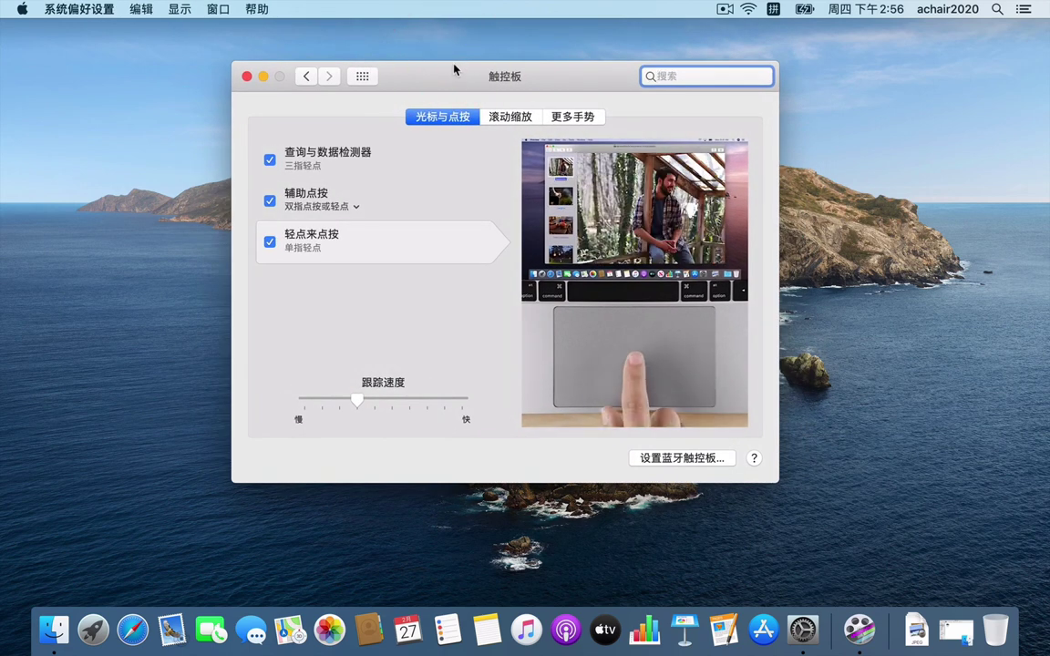